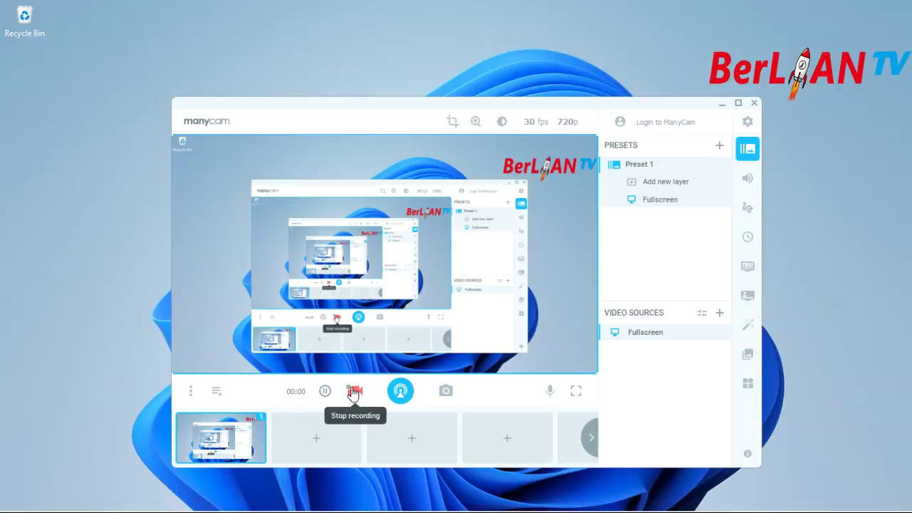
- Minimize the ManyCam recording window so only the Windows desktop and taskbar show
left_click(722, 107)
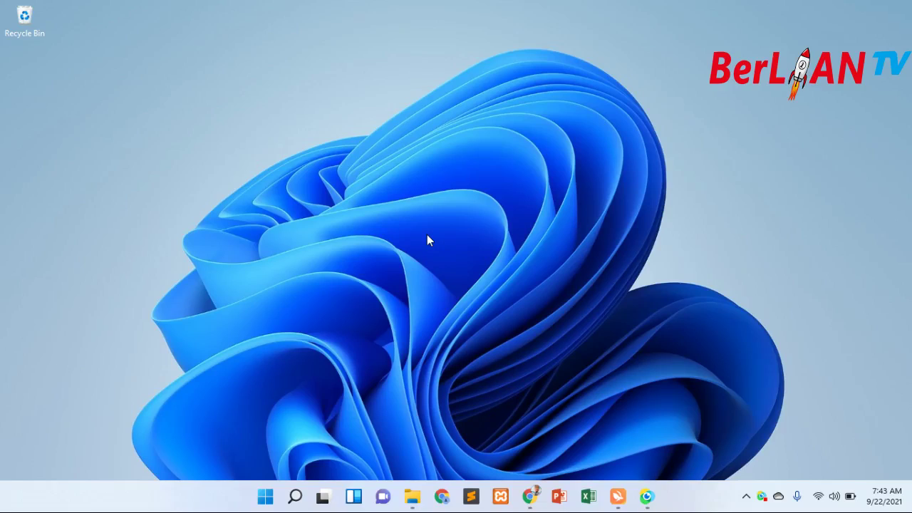
- Launch Excel from the taskbar and create the blank workbook Book1 with an empty Sheet1
left_click(586, 497)
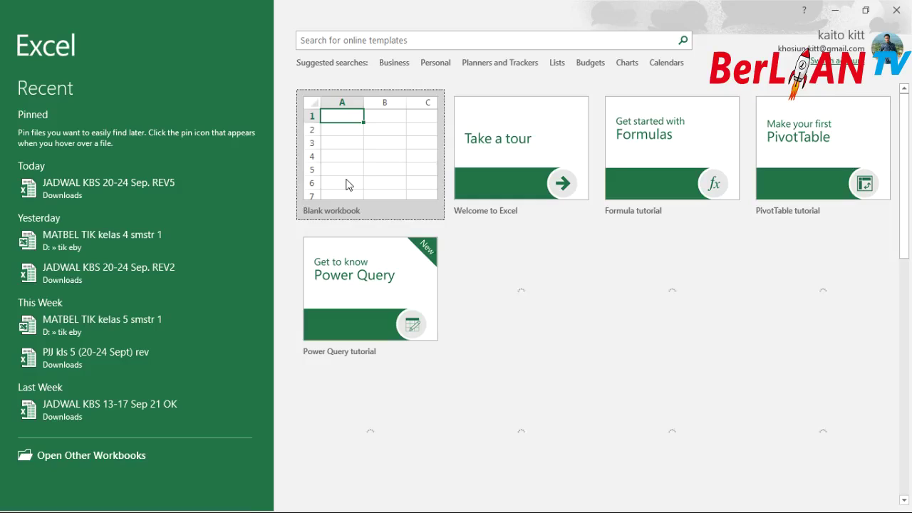
left_click(346, 179)
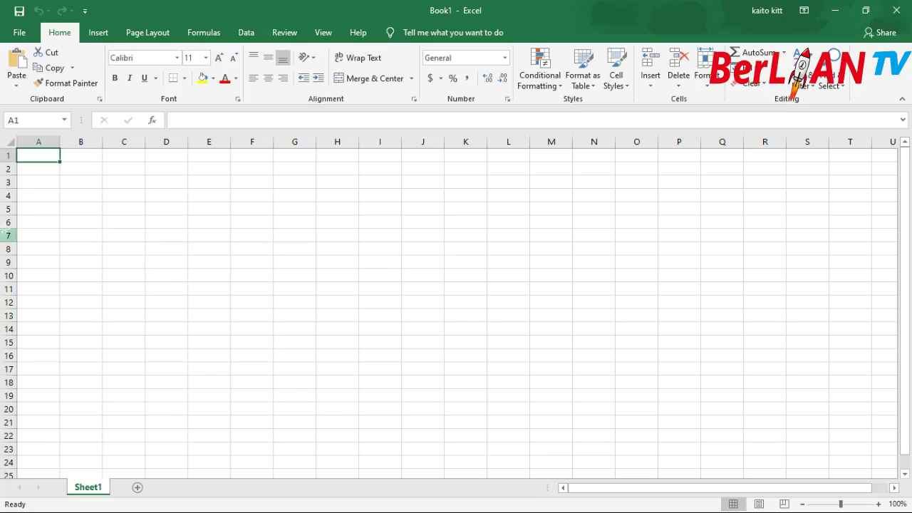
left_click_drag(39, 208, 646, 261)
left_click(617, 359)
left_click(389, 288)
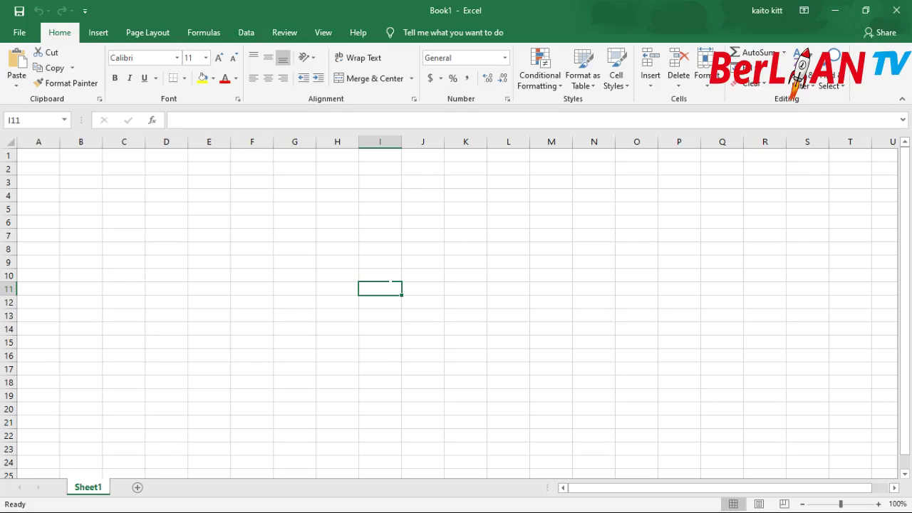
left_click(98, 33)
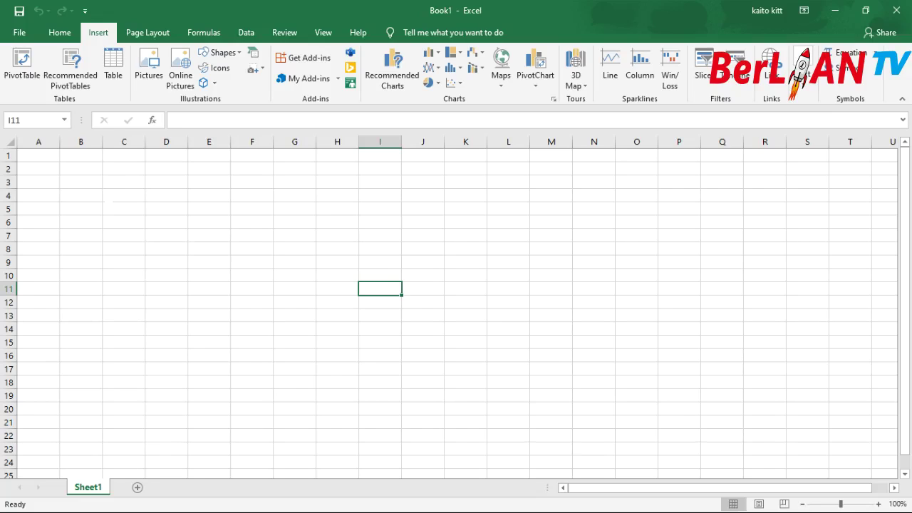
left_click(60, 33)
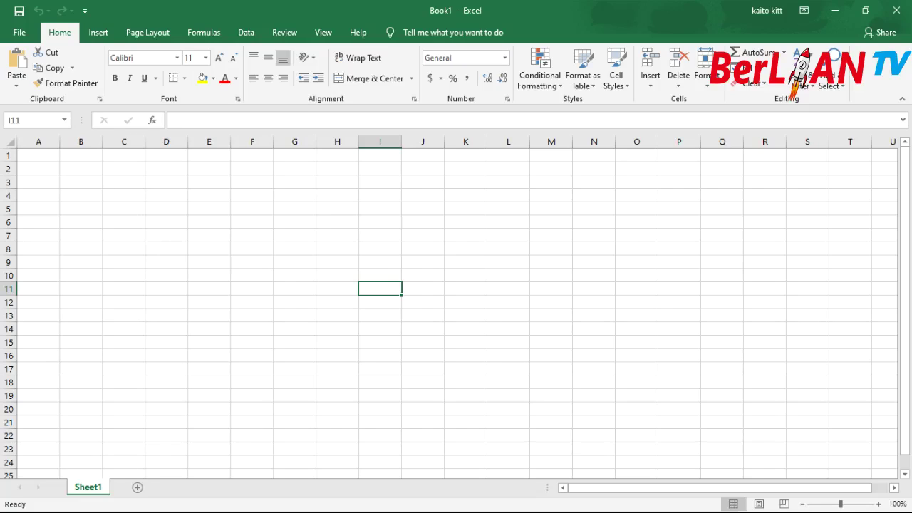
- Select the range B3:H8 on Sheet1, starting from cell B3
left_click(87, 182)
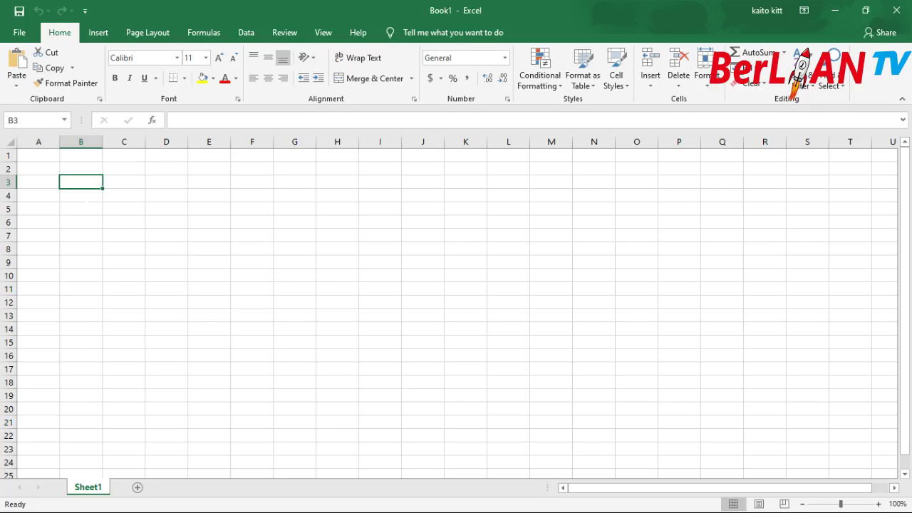
left_click(85, 198)
left_click(89, 235)
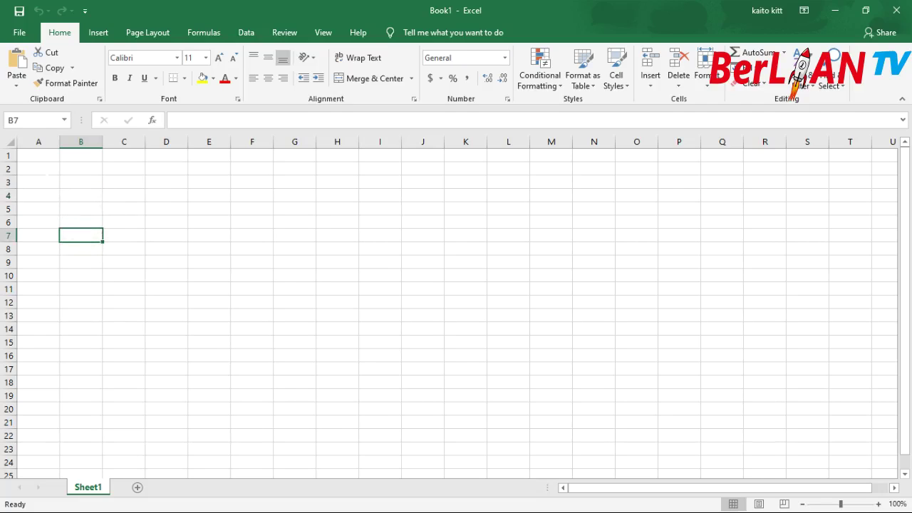
left_click(76, 184)
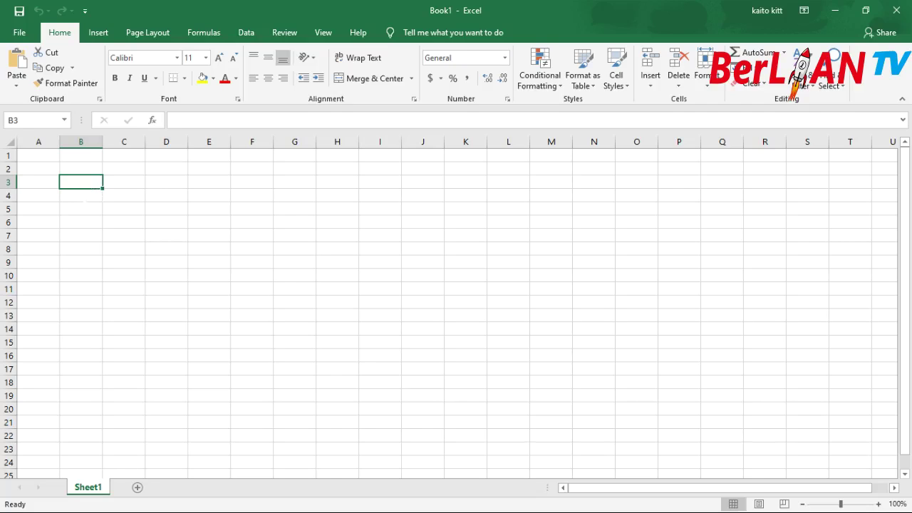
mouse_move(84, 187)
left_mouse_down()
mouse_move(144, 207)
mouse_move(295, 206)
mouse_move(313, 212)
mouse_move(314, 247)
mouse_move(334, 244)
left_mouse_up()
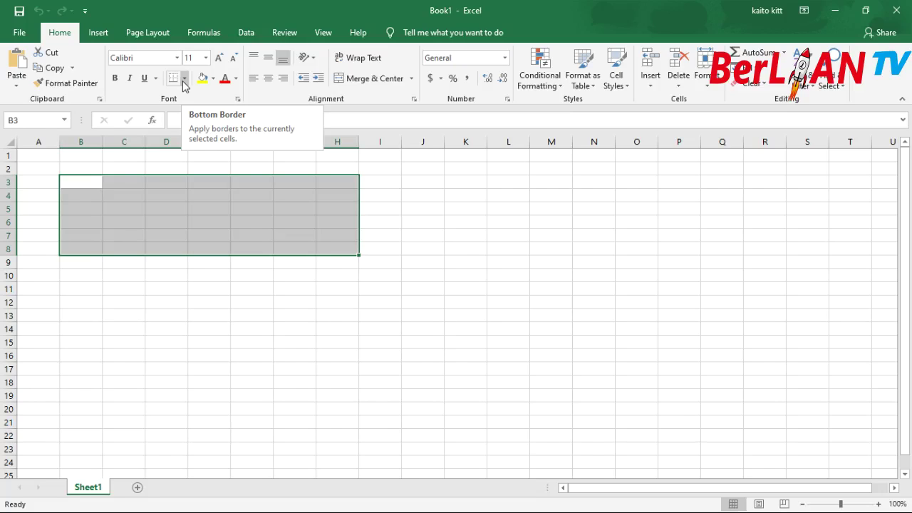
- Apply All Borders to B3:H8 from the Borders dropdown
left_click(183, 80)
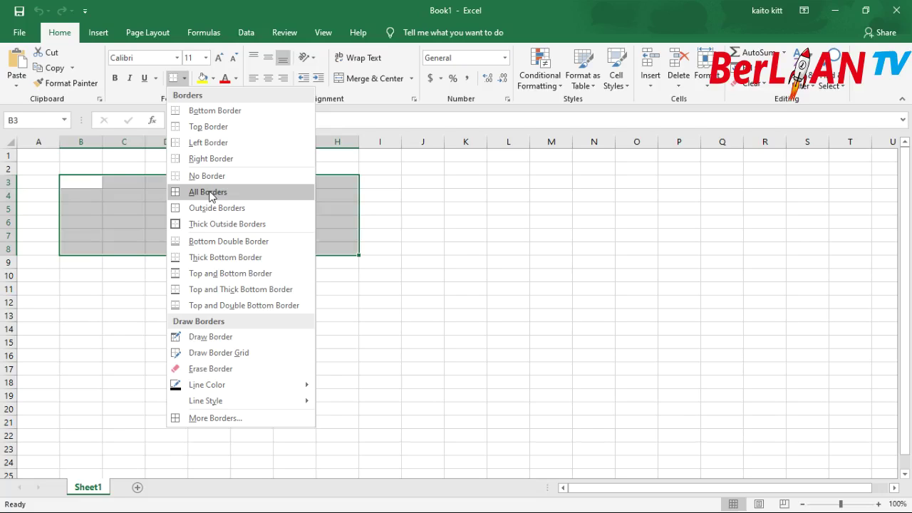
left_click(209, 193)
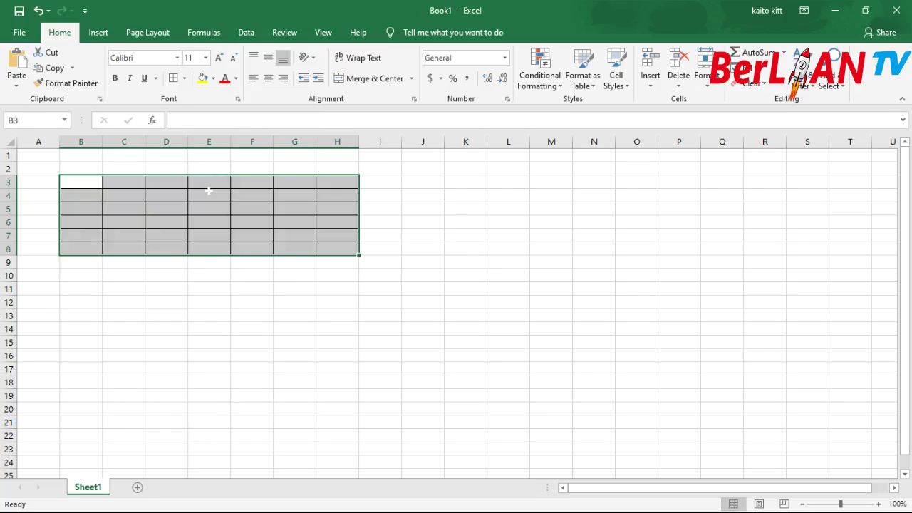
left_click(209, 275)
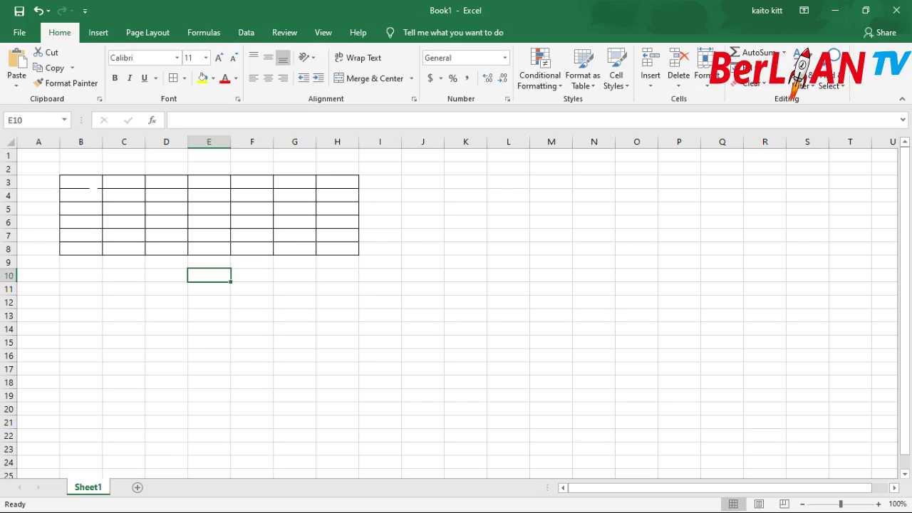
left_click(91, 182)
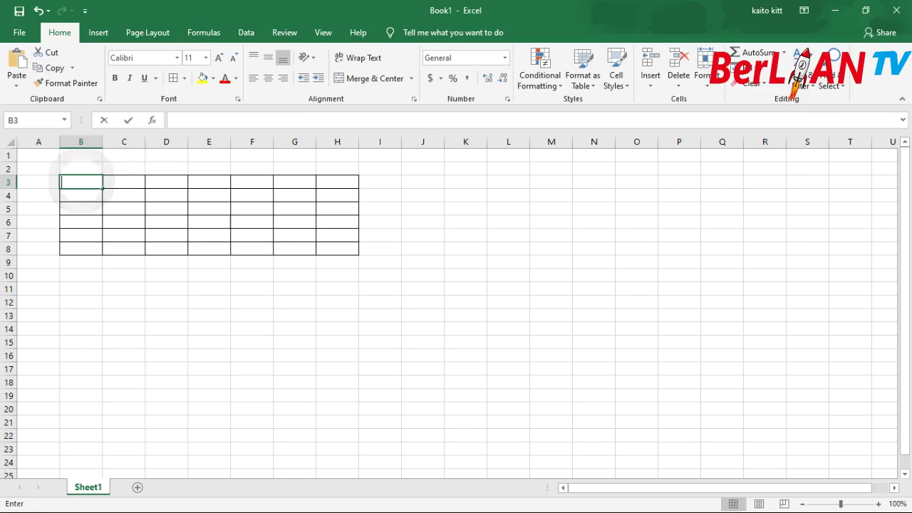
left_click(112, 279)
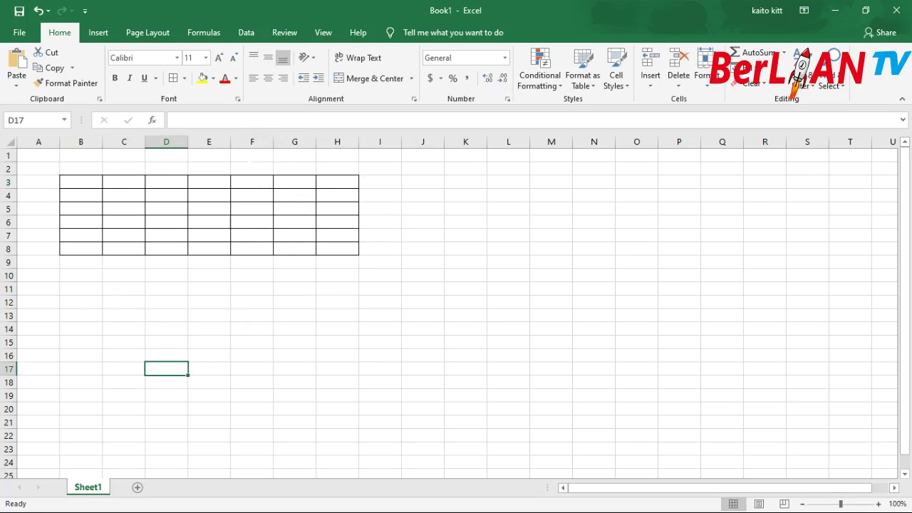
left_click(81, 182)
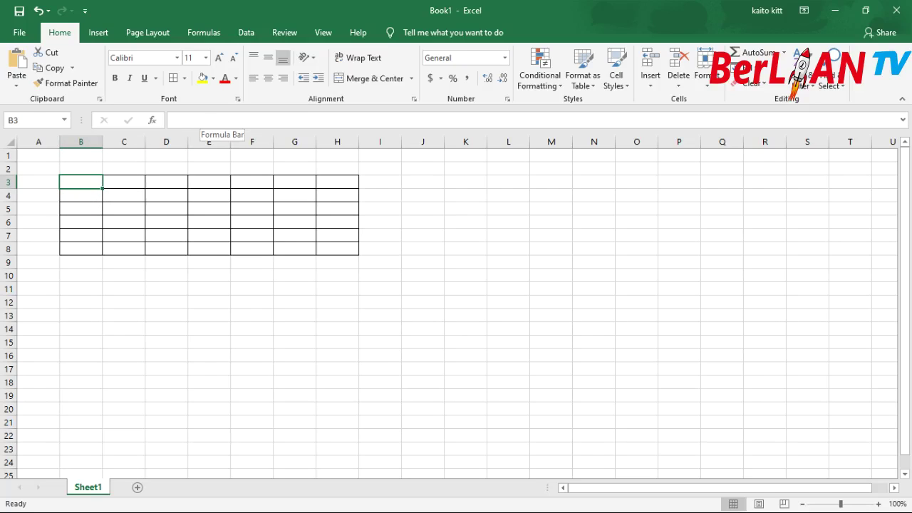
left_click(206, 121)
left_click(175, 288)
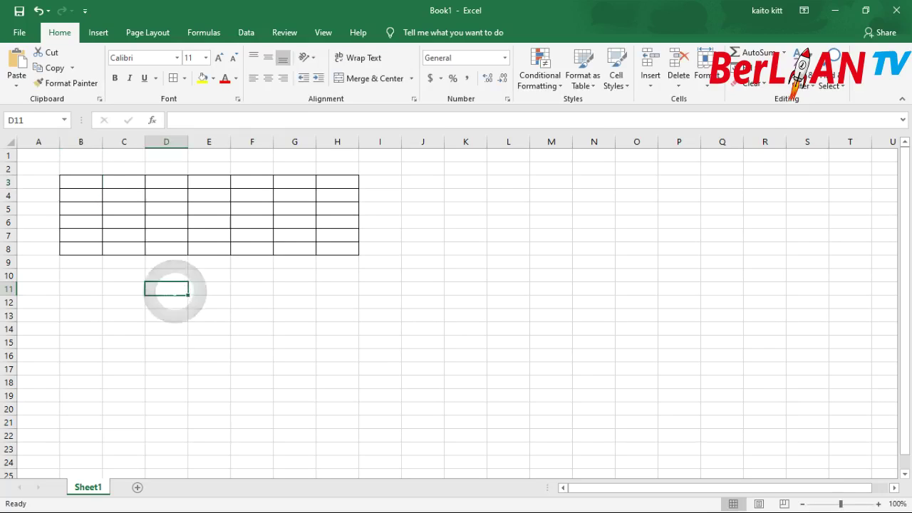
left_click(80, 181)
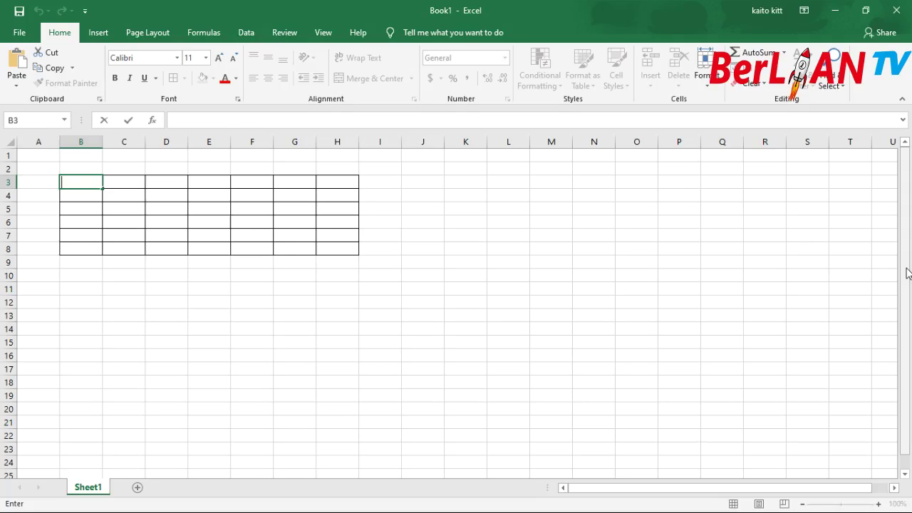
- Enter the headers NO, NAMA and KELAS in B3, C3 and D3
type("NO")
key("Tab")
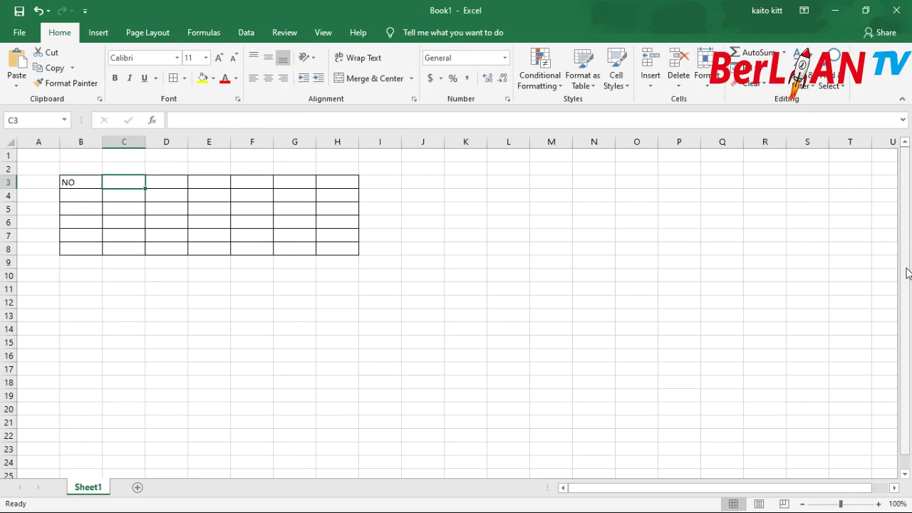
type("Nam")
key("BackSpace")
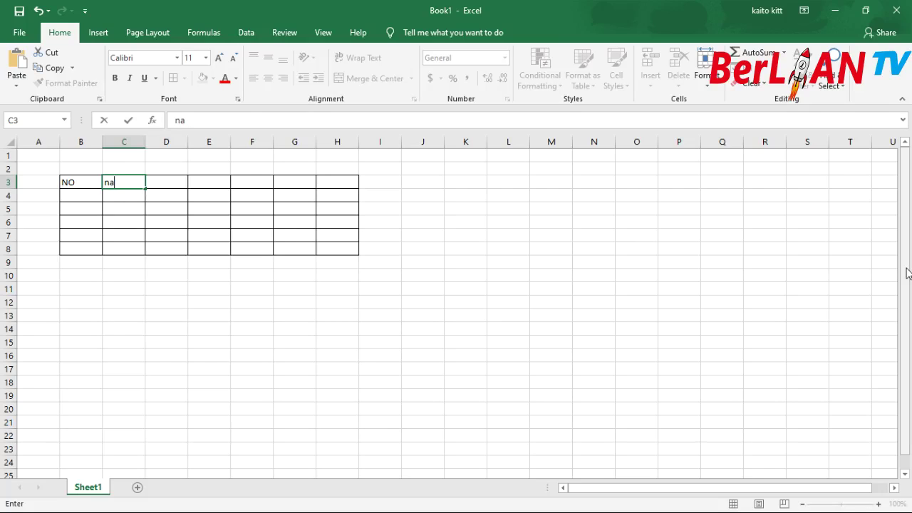
key("BackSpace")
key("BackSpace")
type("NAMA")
key("Tab")
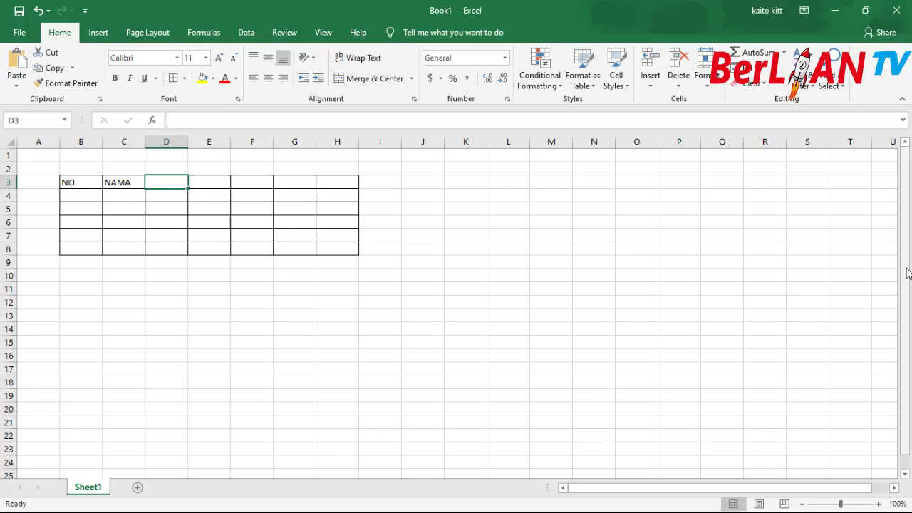
type("KA")
key("BackSpace")
type("ELAS")
key("Tab")
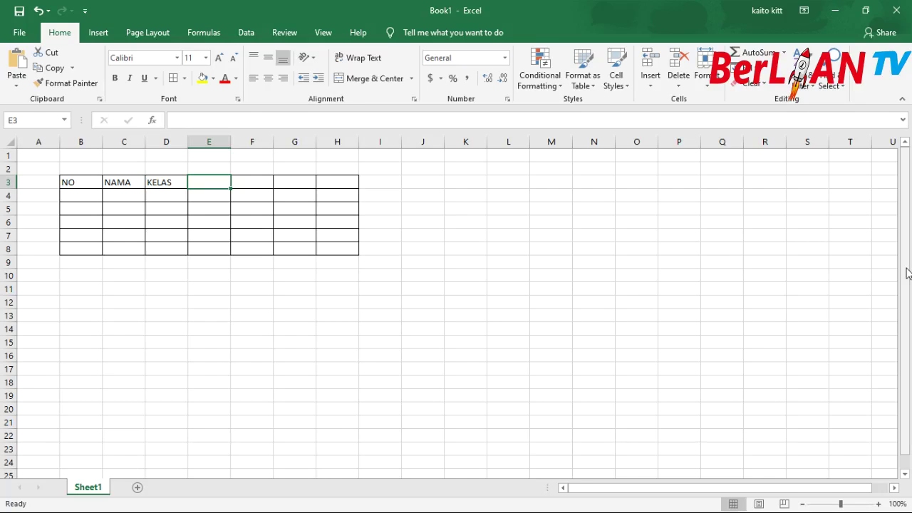
- Enter the headers TEMPAT LAHIR, UMUR and AYAH in E3, F3 and G3
type("TEMPAT")
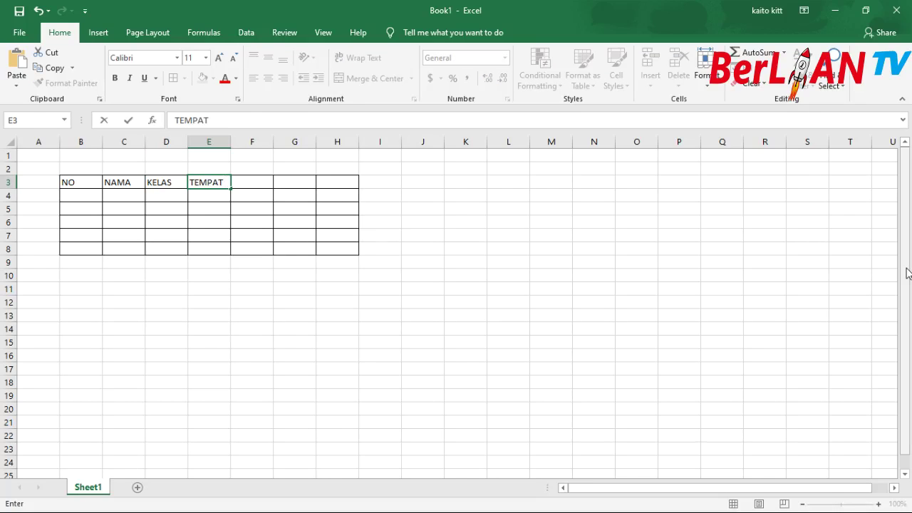
type(" LAHIR")
key("Tab")
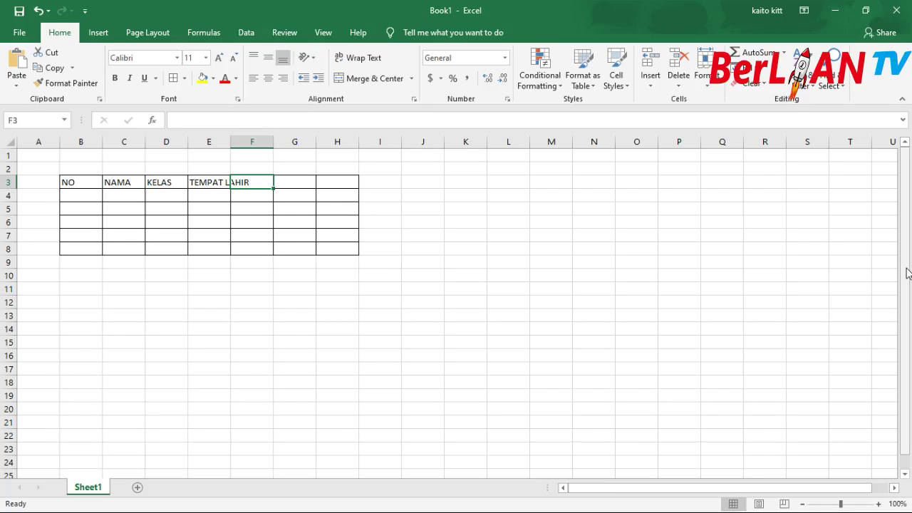
type("UMUR")
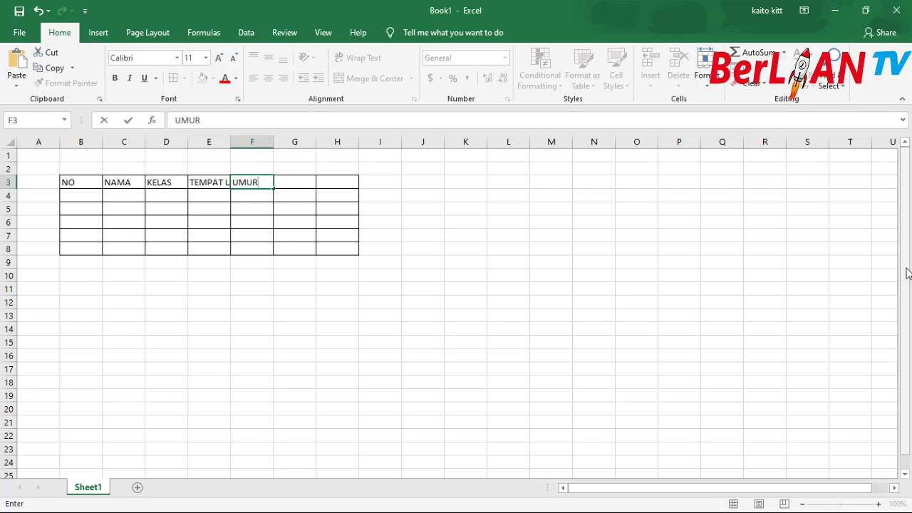
key("Tab")
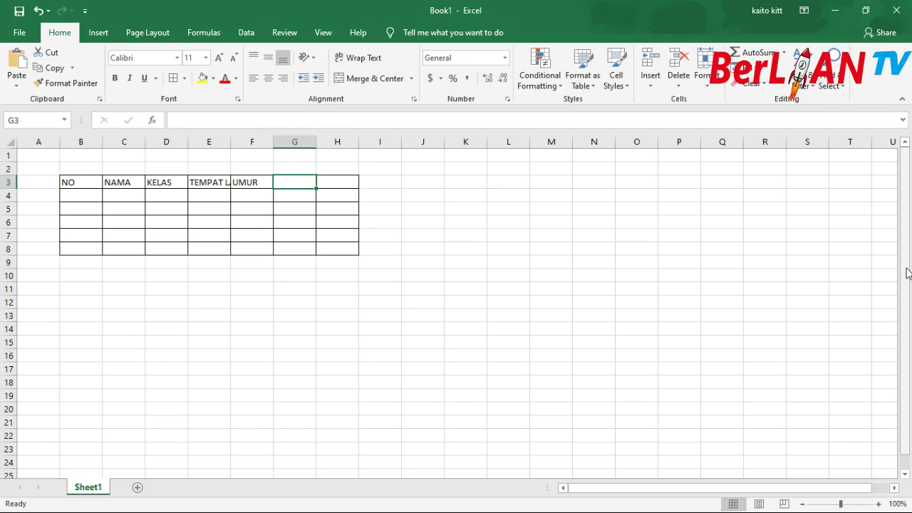
type("NAM")
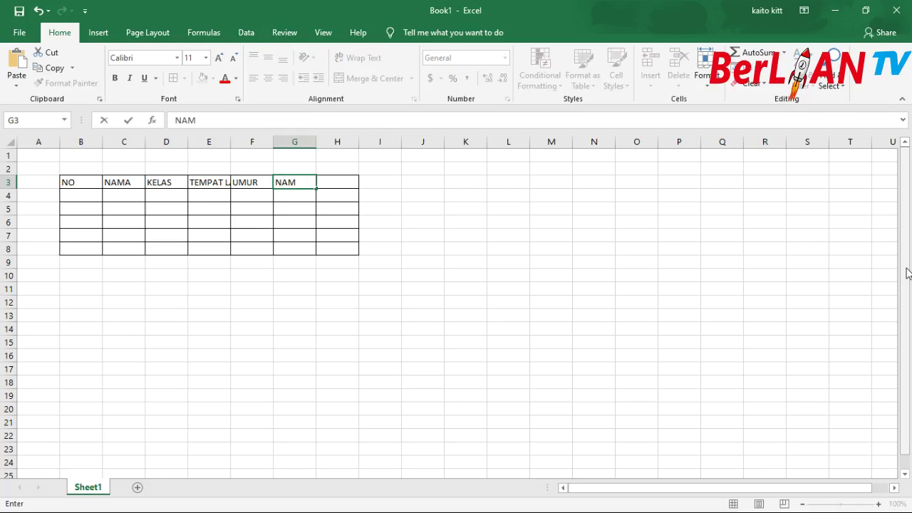
key("BackSpace")
key("BackSpace")
key("BackSpace")
type("AYAH")
key("ctrl+Return")
key("Tab")
- Enter IBU in H3 and widen column E to fit TEMPAT LAHIR
type("IBU")
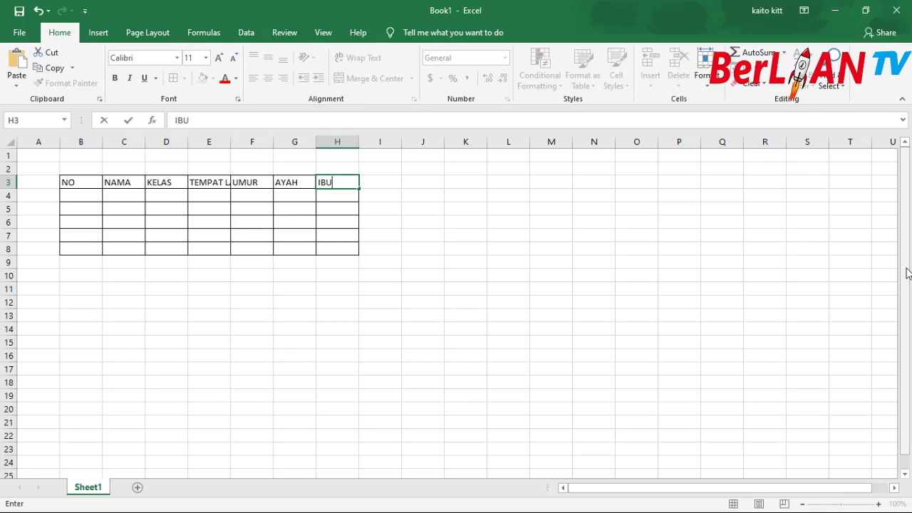
left_click(397, 354)
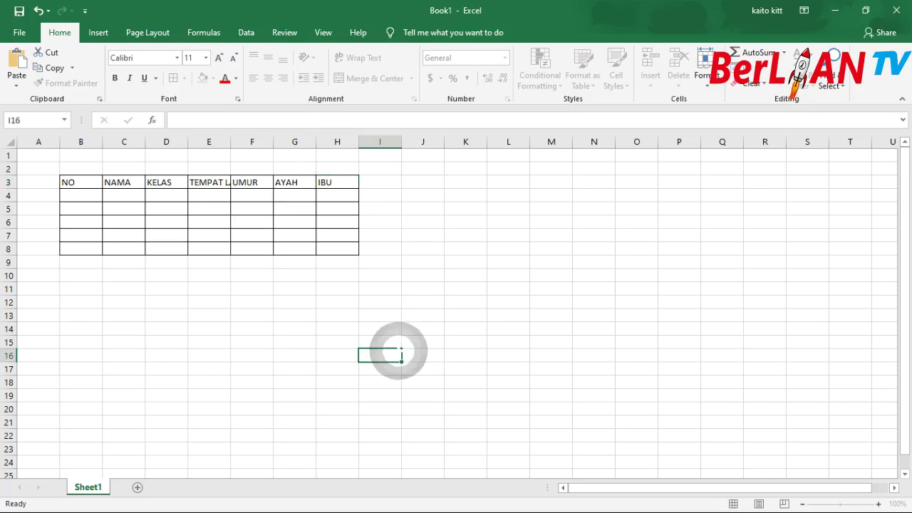
left_click_drag(66, 178, 296, 185)
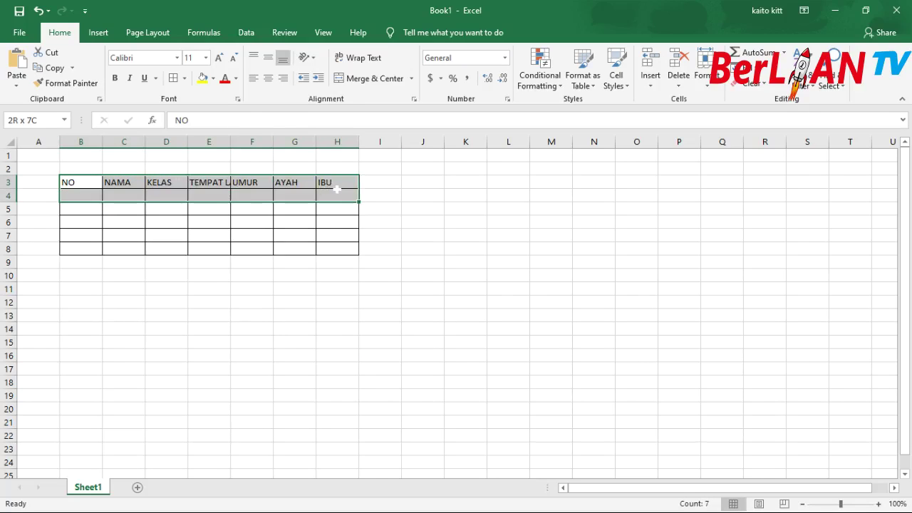
left_click_drag(296, 183, 339, 184)
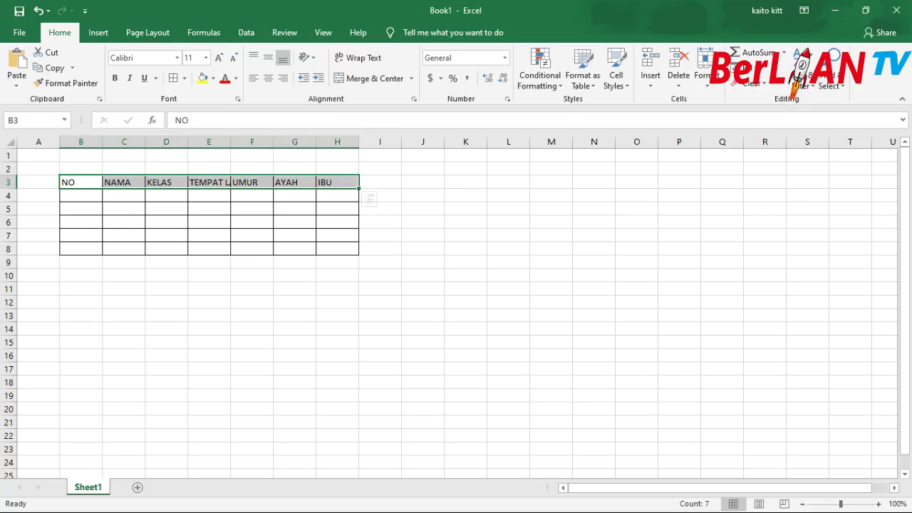
left_click_drag(231, 142, 253, 143)
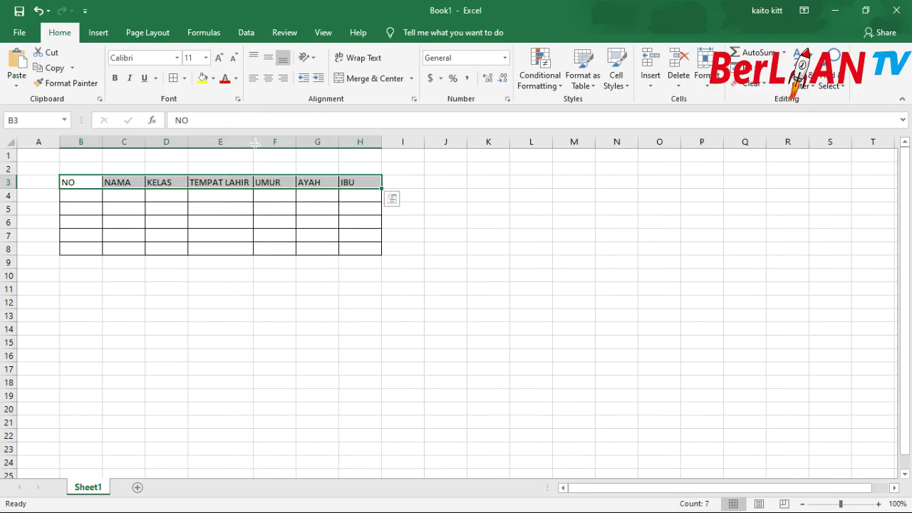
left_click(102, 185)
- Centre the headers B3:H3 both vertically and horizontally
left_click_drag(102, 185, 361, 181)
left_click(268, 57)
left_click(268, 80)
left_click(249, 275)
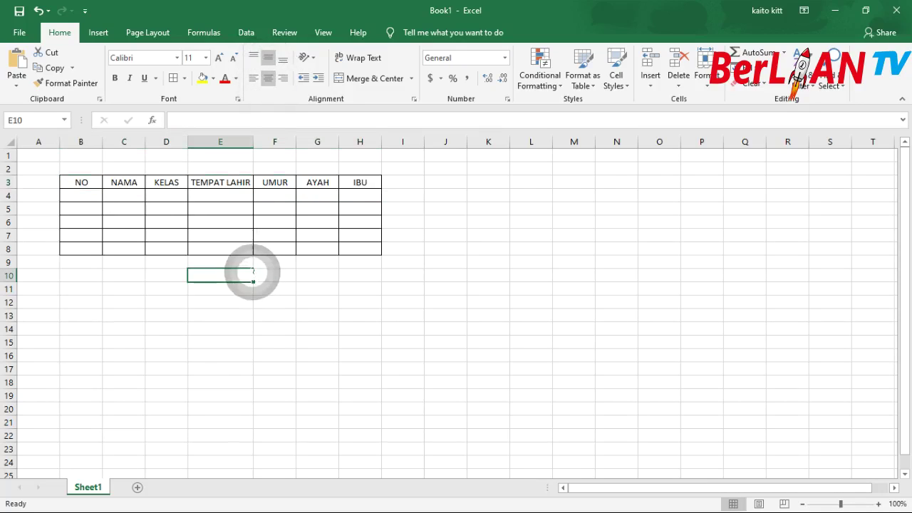
left_click(413, 276)
- Make the headers B3:H3 bold and italic, then deselect to review the table
left_click(89, 186)
left_click_drag(91, 185, 360, 182)
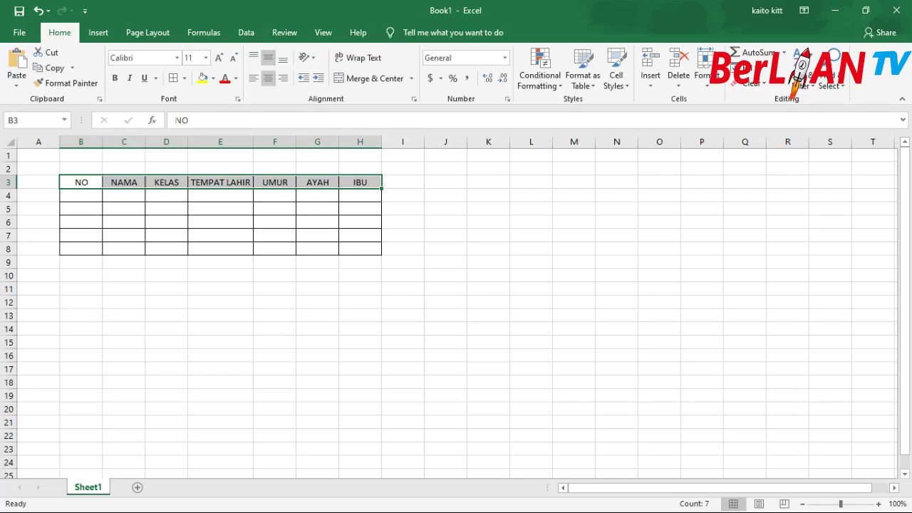
left_click(117, 77)
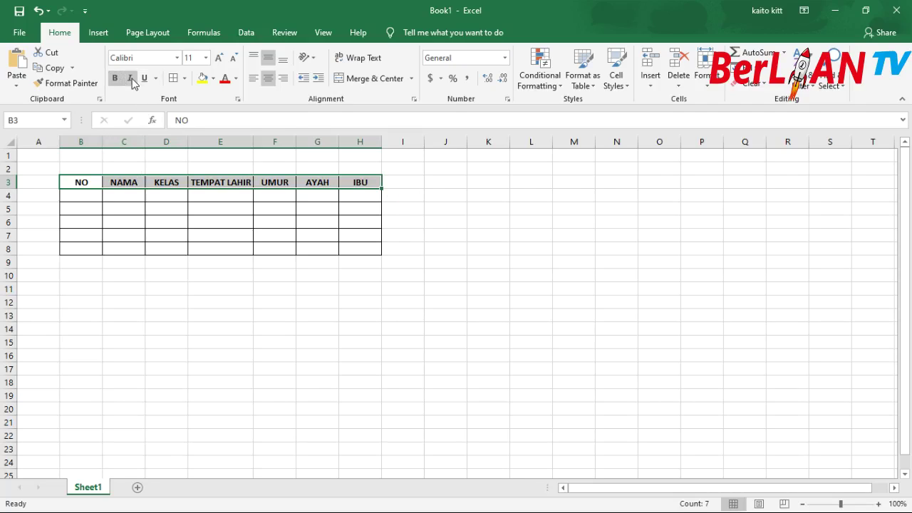
left_click(131, 80)
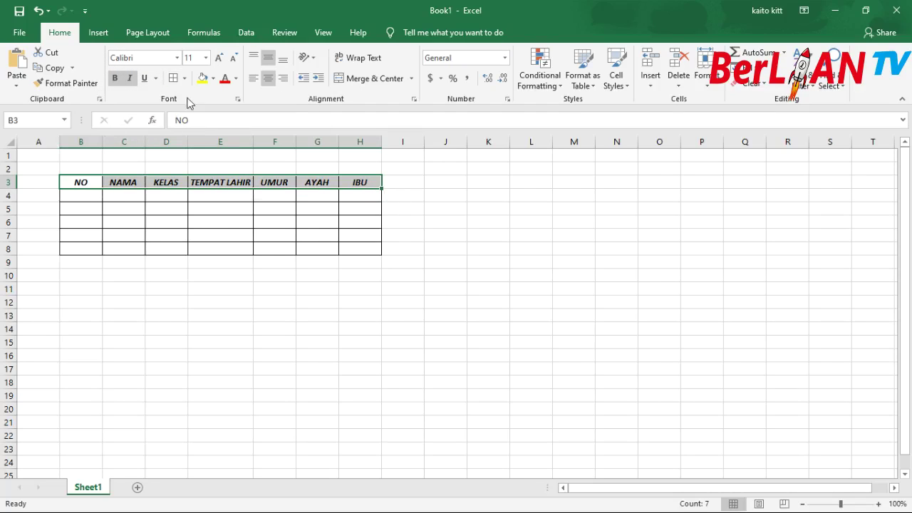
left_click(178, 321)
left_click(611, 246)
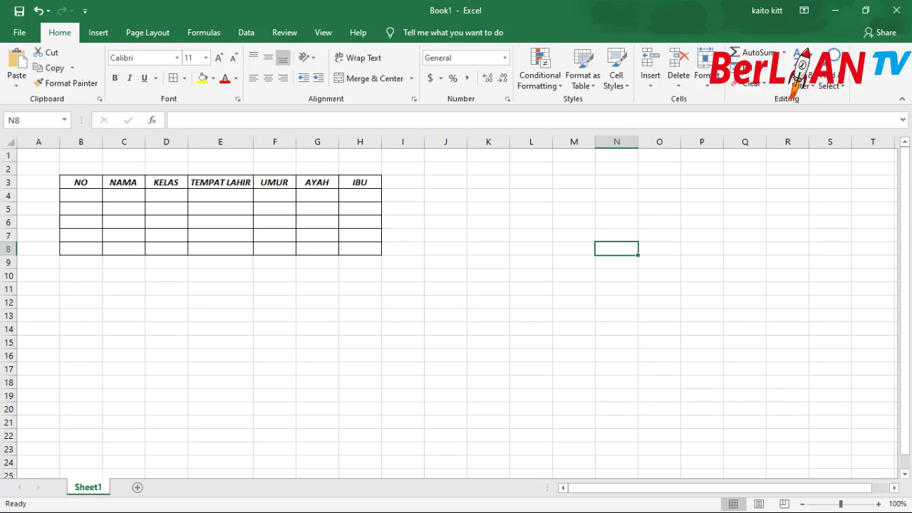
- Select the empty range B12:H17 below the first table and show the Insert ribbon
mouse_move(80, 302)
left_mouse_down()
mouse_move(169, 314)
mouse_move(363, 310)
mouse_move(368, 362)
left_mouse_up()
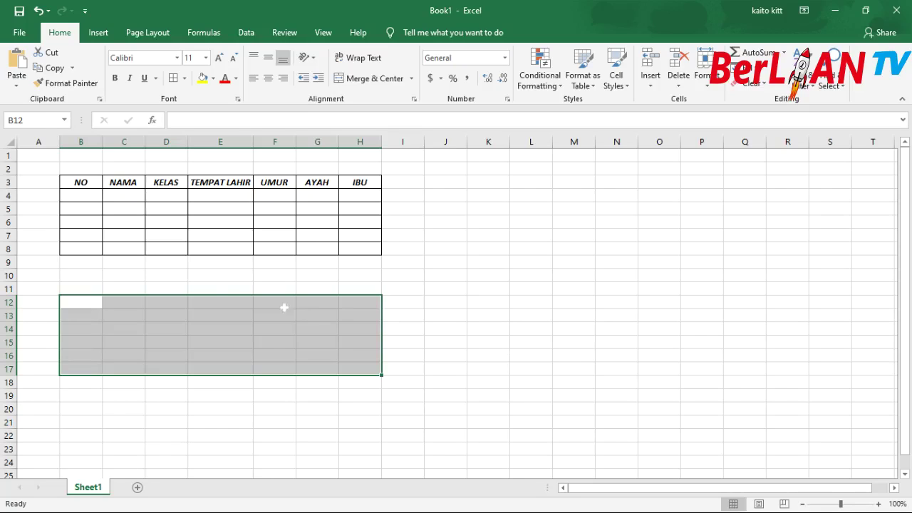
left_click(98, 33)
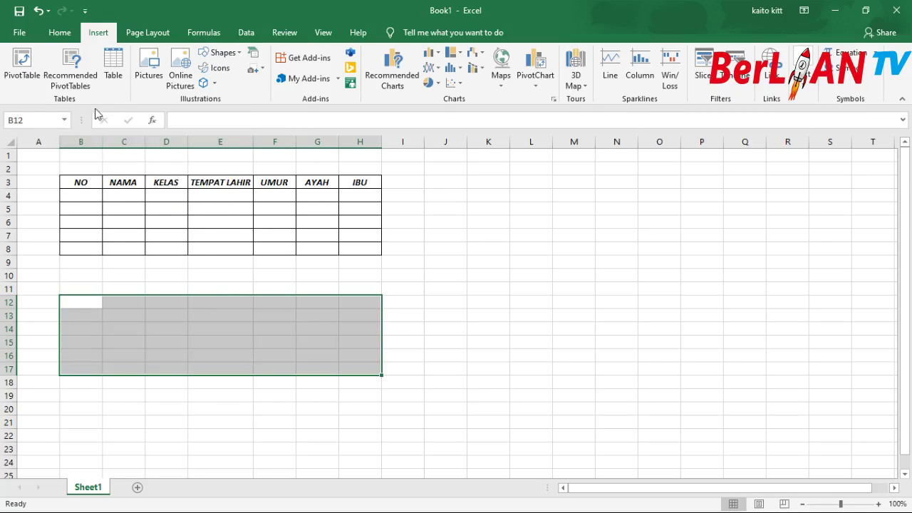
- Insert a table over =$B$12:$H$17, creating Table1 with headers Column1–Column7
left_click(115, 71)
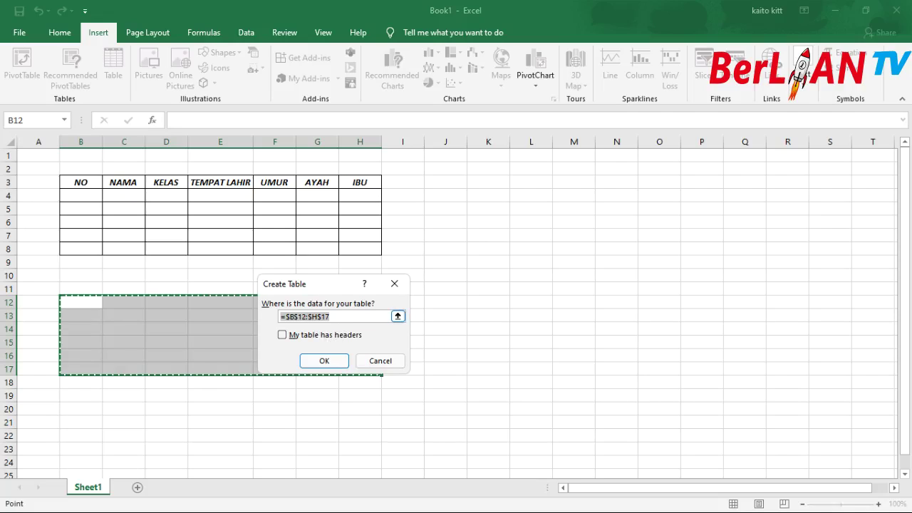
left_click(326, 361)
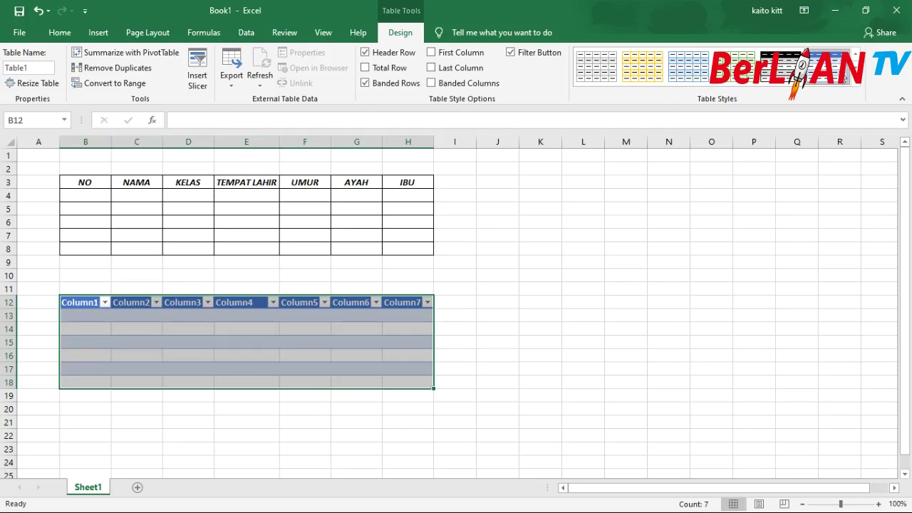
left_click(856, 68)
left_click(856, 67)
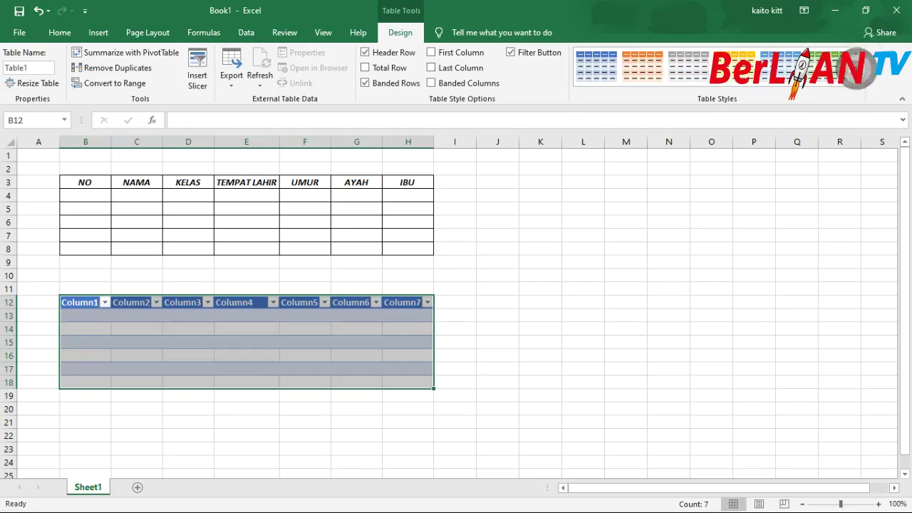
left_click(856, 68)
left_click(856, 68)
left_click(856, 67)
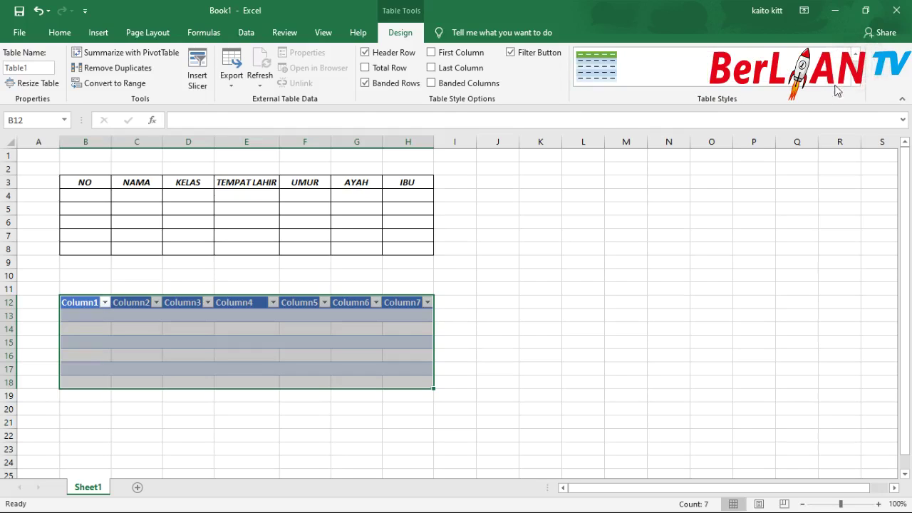
left_click(856, 55)
left_click(857, 55)
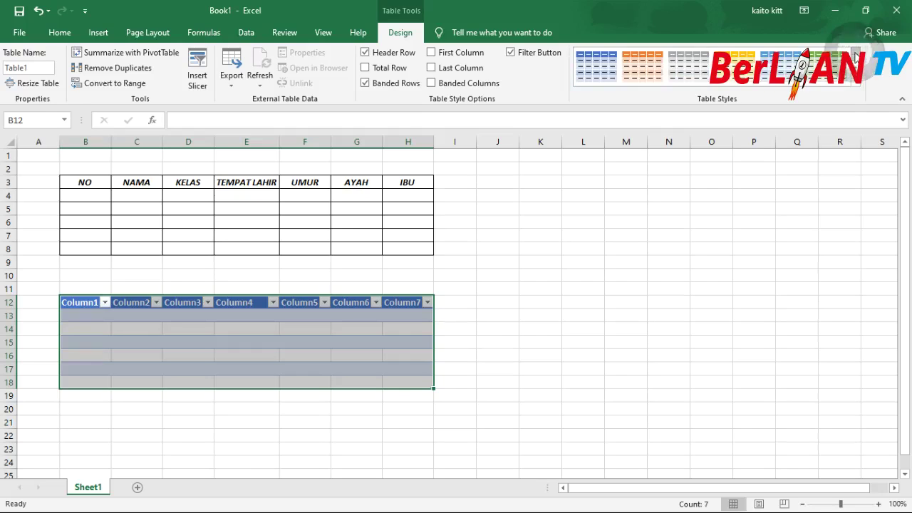
left_click(856, 55)
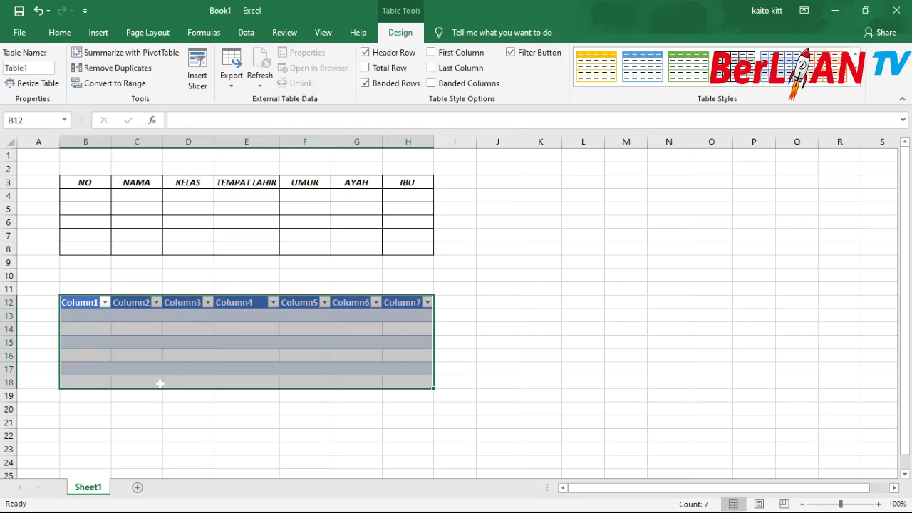
- Replace the Table1 headers Column1 and Column2 in B12:C12 with NO and NAMA
left_click(95, 306)
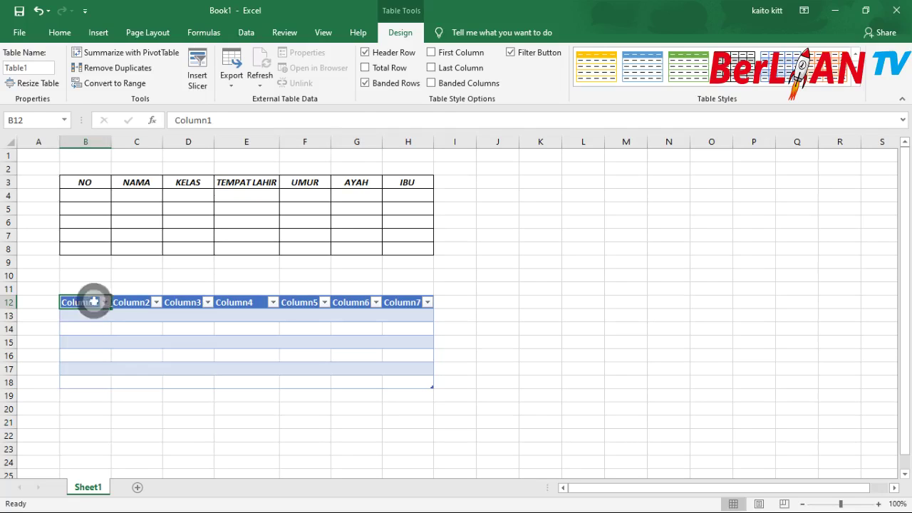
double_click(95, 302)
left_click(142, 362)
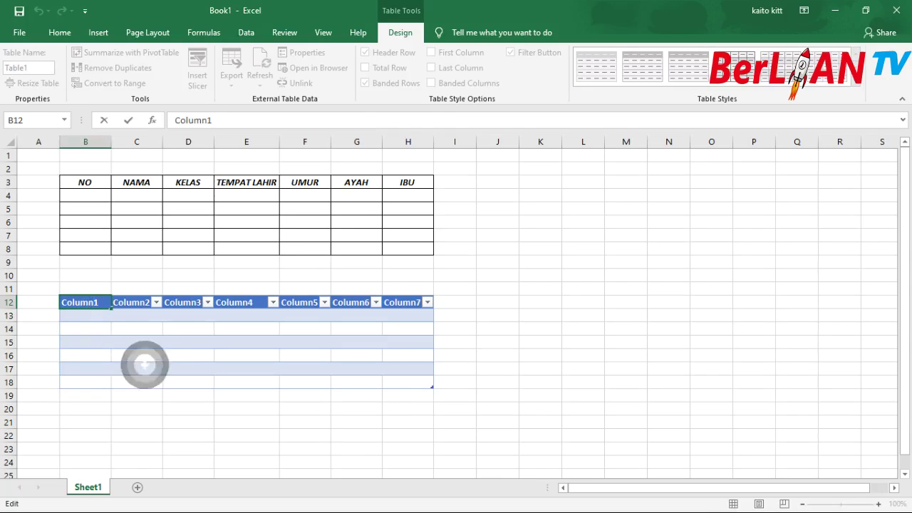
left_click(91, 304)
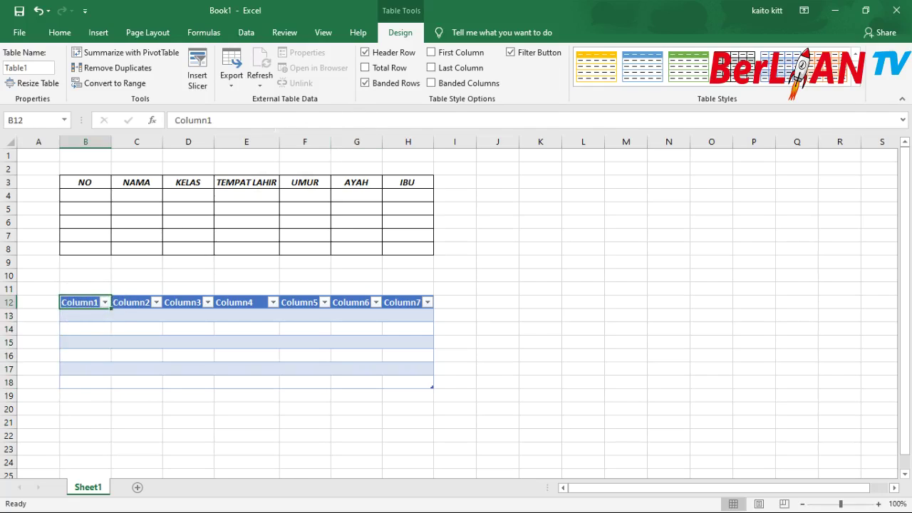
left_click_drag(267, 121, 31, 128)
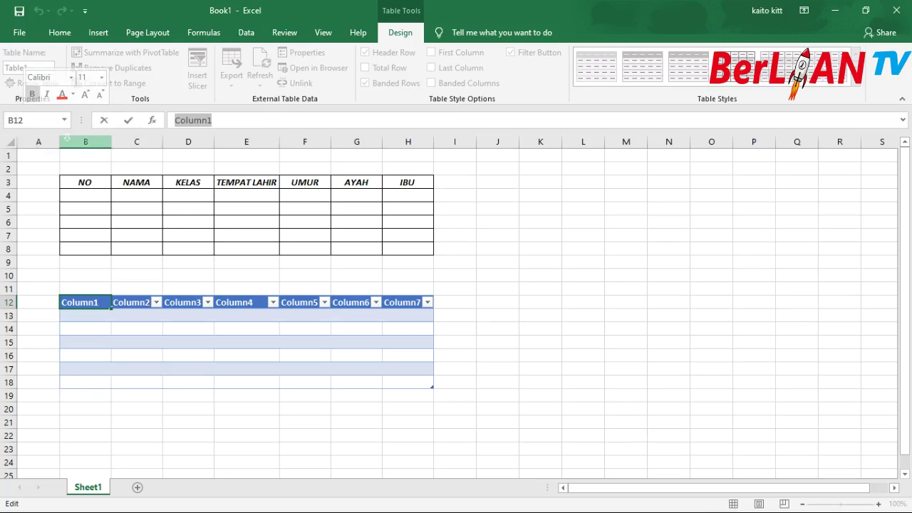
type("NO")
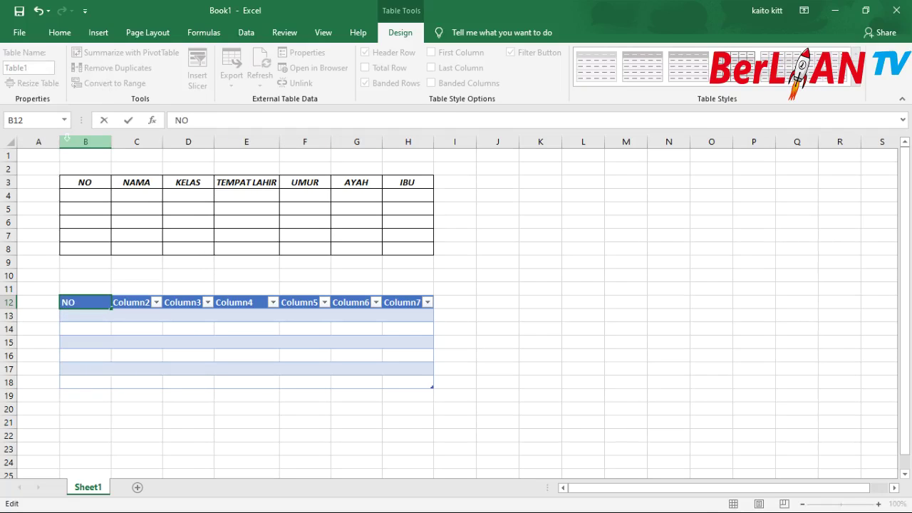
key("Tab")
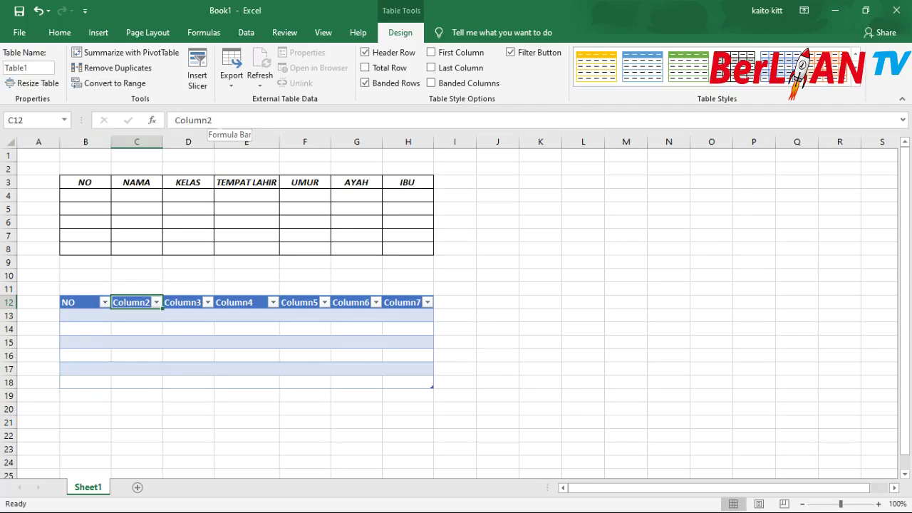
left_click_drag(214, 120, 114, 121)
type("NA")
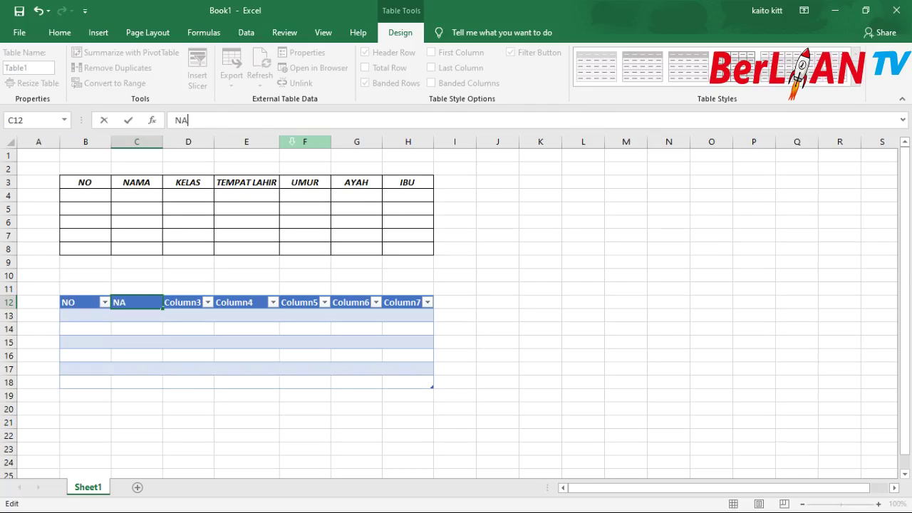
type("MA")
left_click(188, 302)
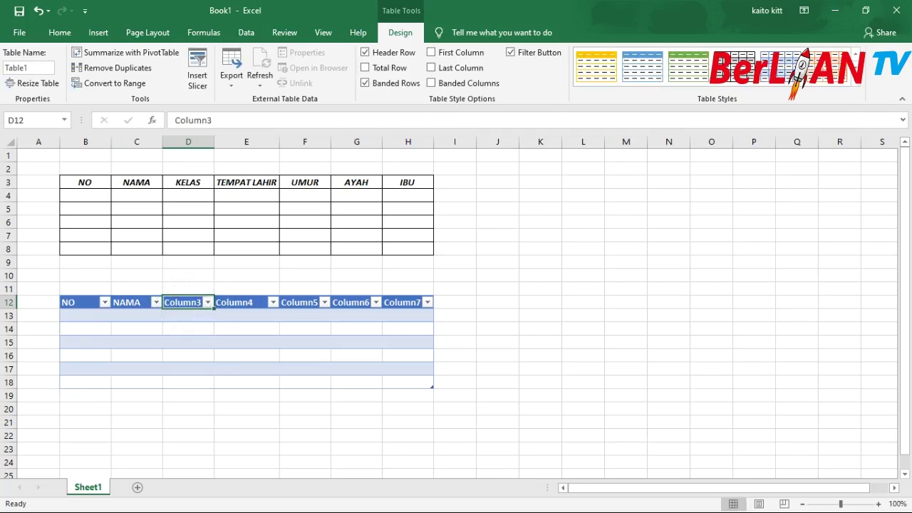